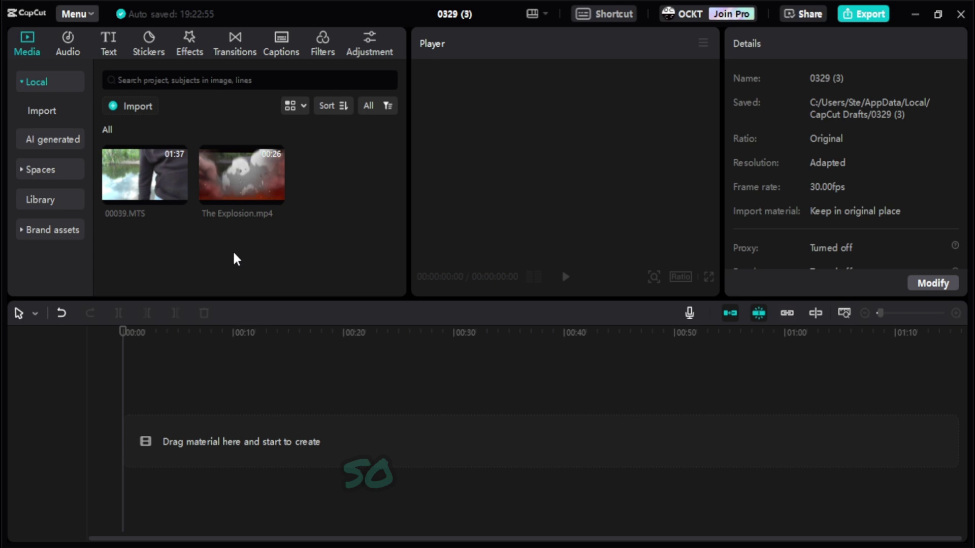
- Add The Explosion.mp4 to the timeline, then delete it again
left_click_drag(241, 175, 195, 428)
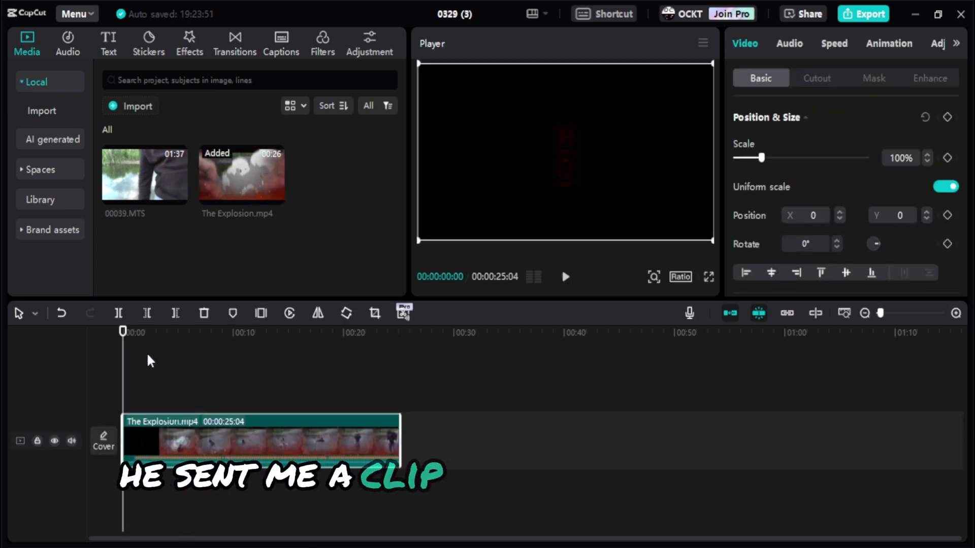
left_click(146, 370)
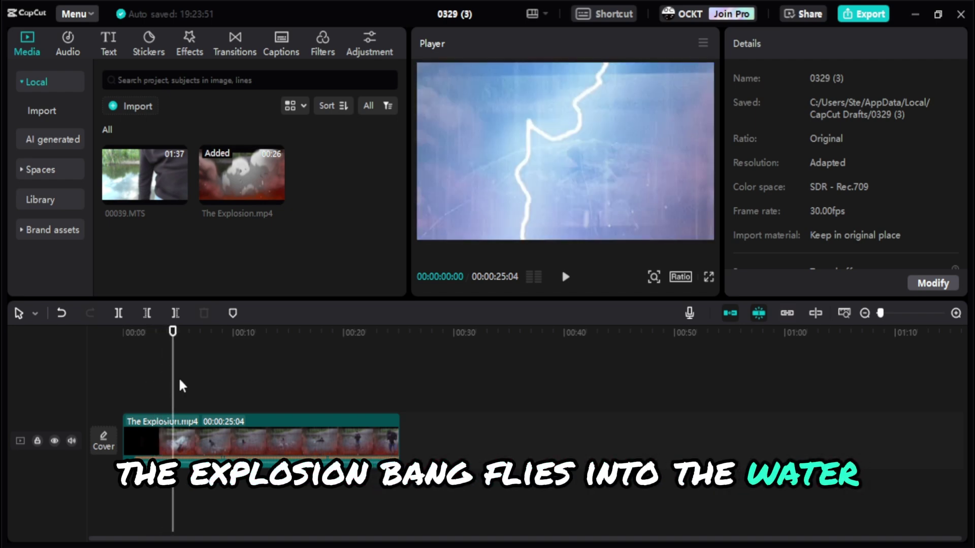
left_click(188, 437)
key("Delete")
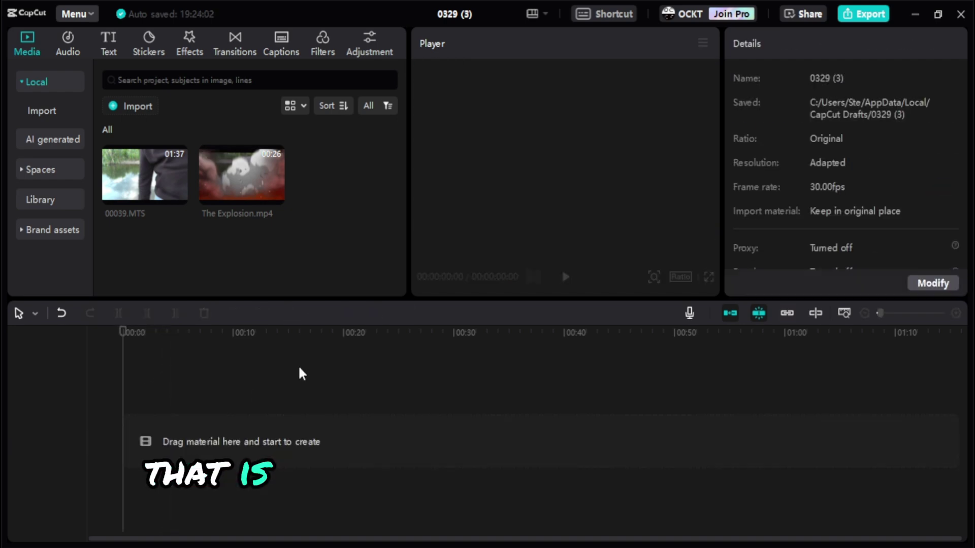
- Place 00039.MTS on the timeline, zoom in, and move the playhead to the man's fall
left_click_drag(147, 173, 153, 422)
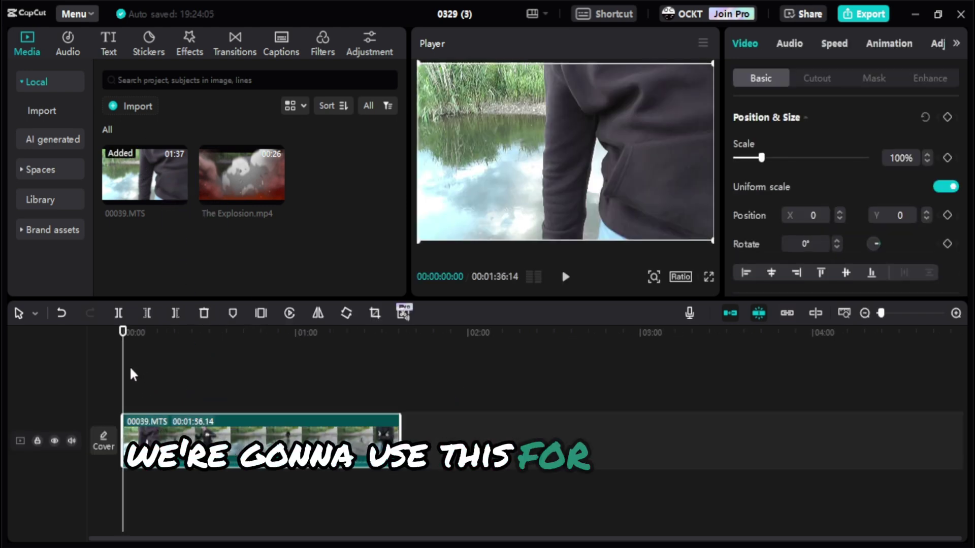
scroll(139, 370, "up", 3)
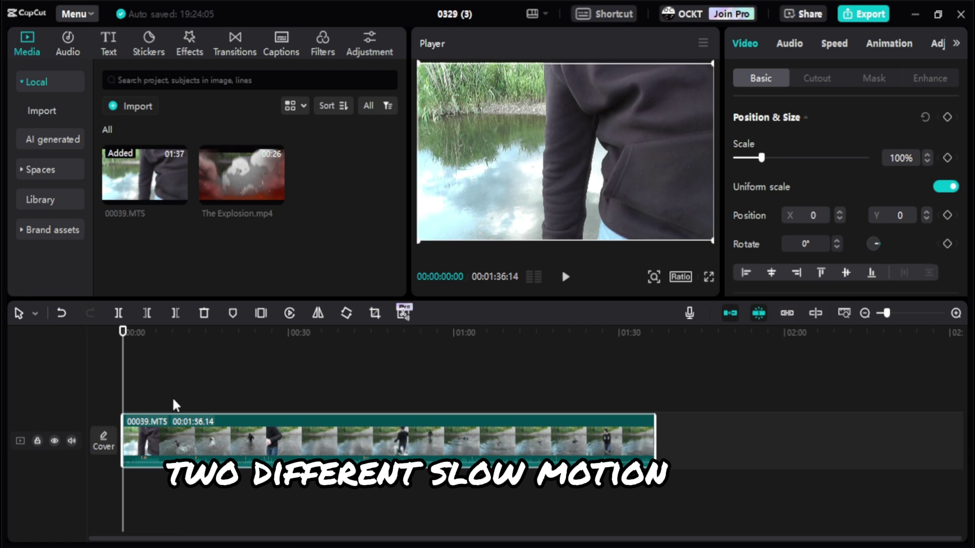
left_click_drag(122, 385, 141, 386)
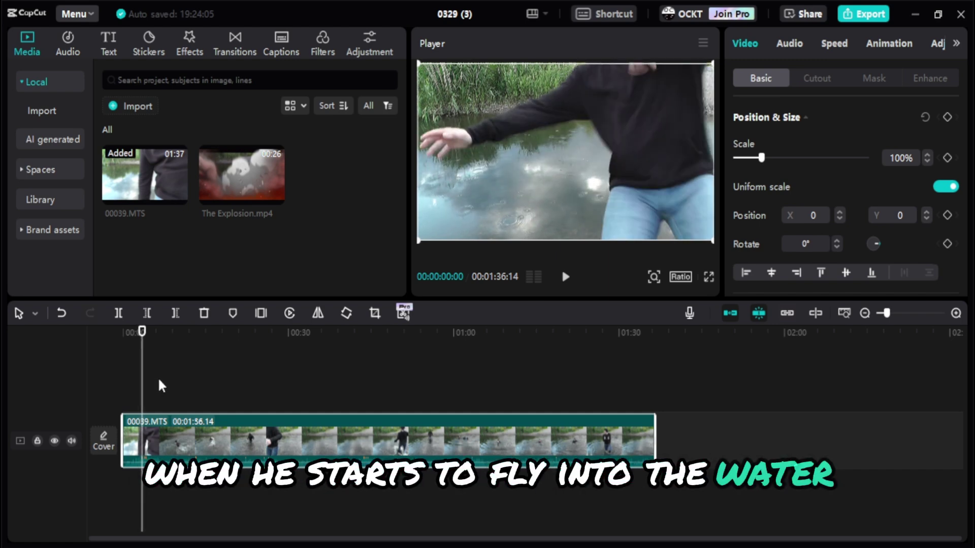
- Split 00039.MTS where the fall begins and delete the opening piece, with main track magnet off
left_click(141, 428)
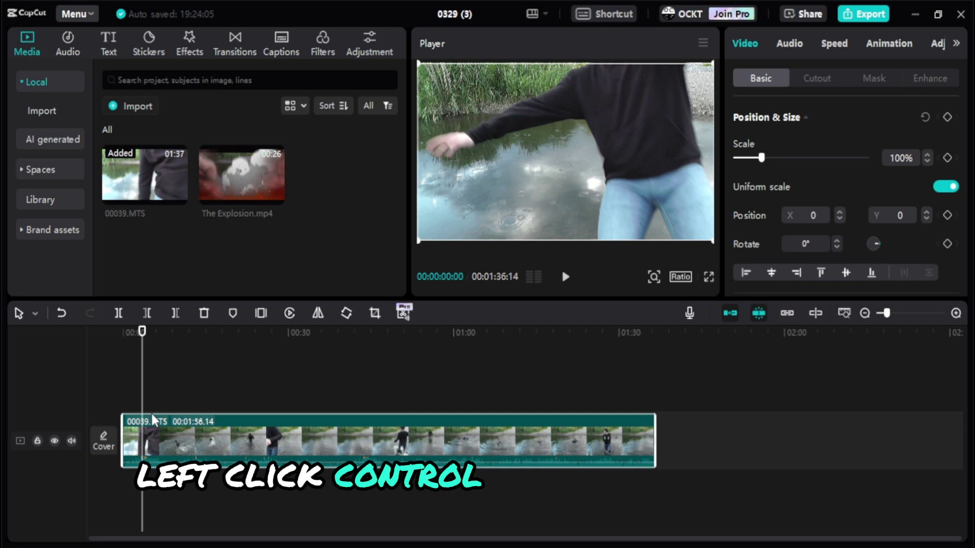
key("ctrl+b")
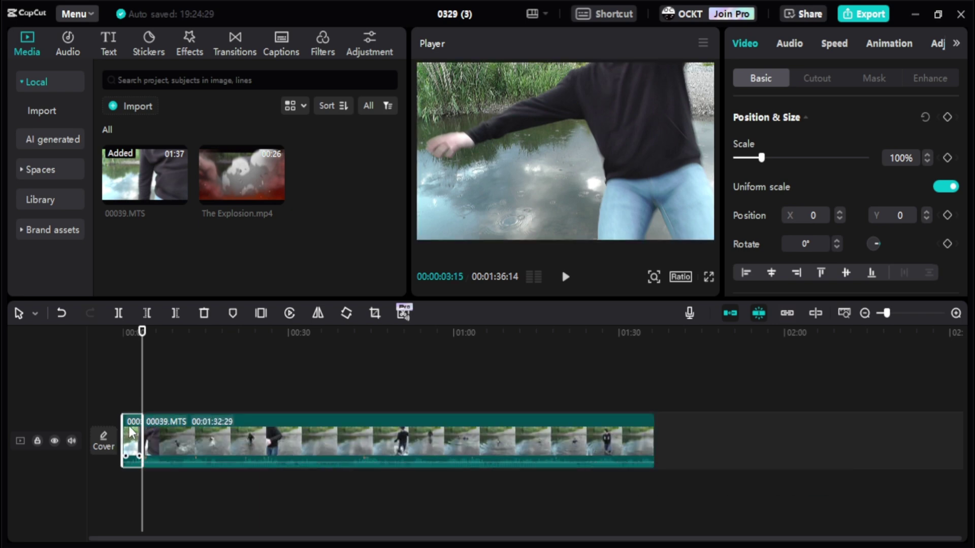
left_click(130, 430)
key("Delete")
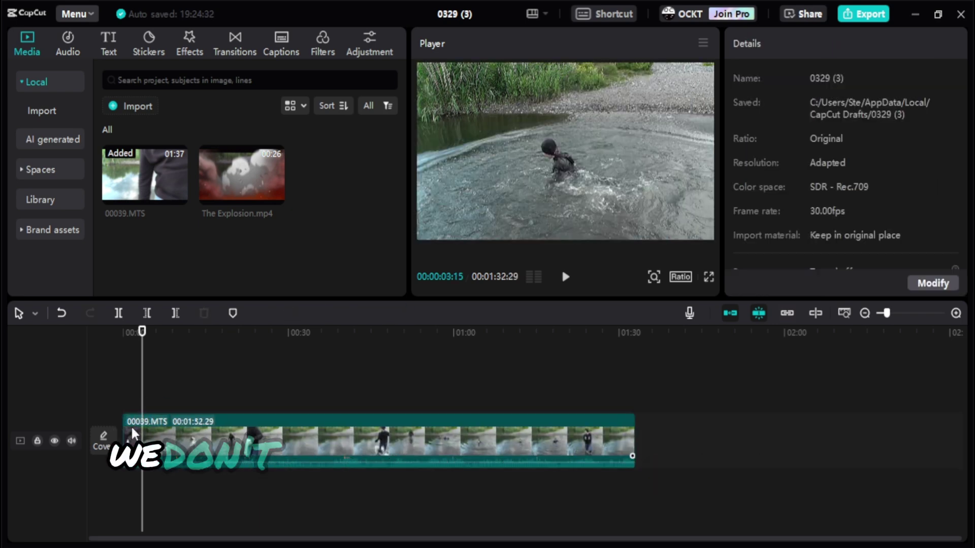
left_click(730, 314)
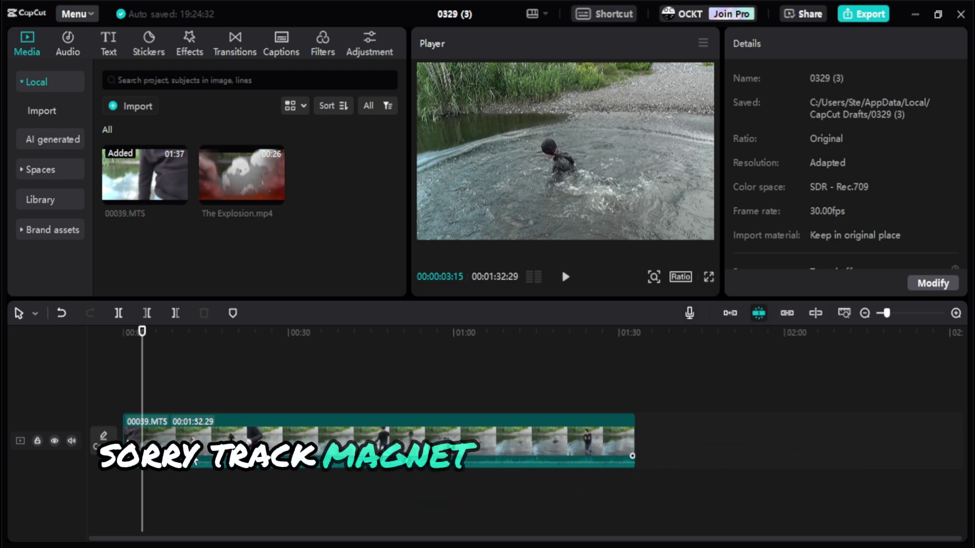
left_click_drag(558, 437, 620, 436)
left_click_drag(189, 392, 183, 392)
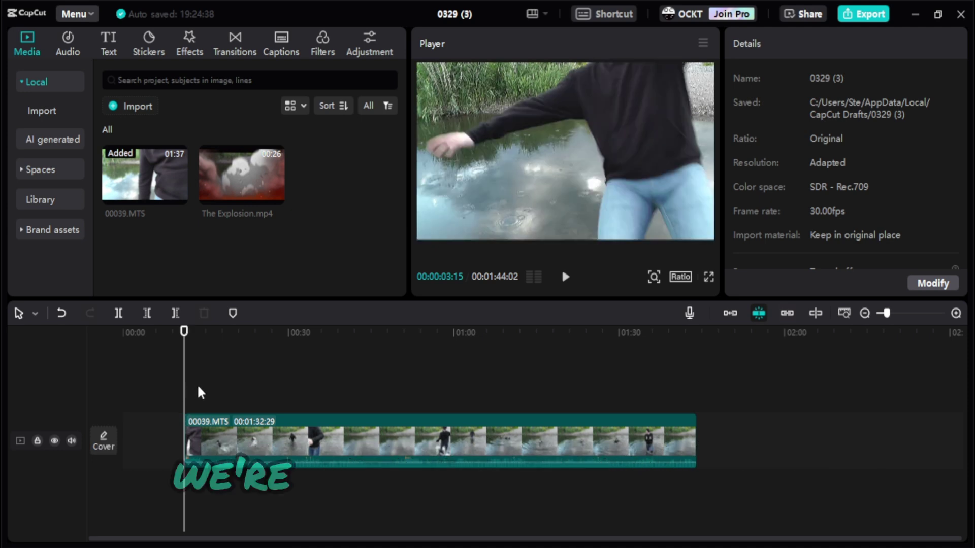
- Split at the splash (00:00:11:22) and delete the remainder, keeping only the short fall clip
scroll(198, 393, "up", 3)
scroll(198, 393, "up", 2)
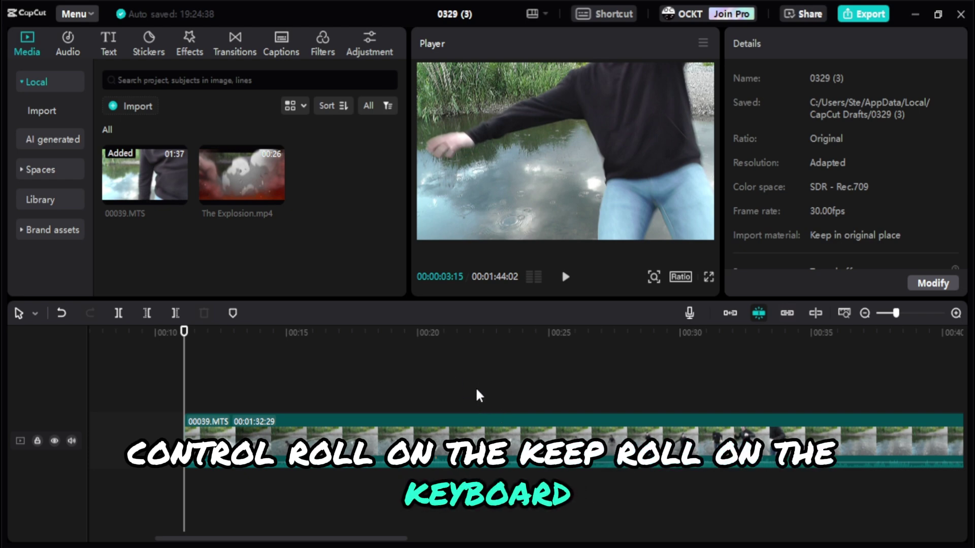
left_click_drag(898, 313, 893, 312)
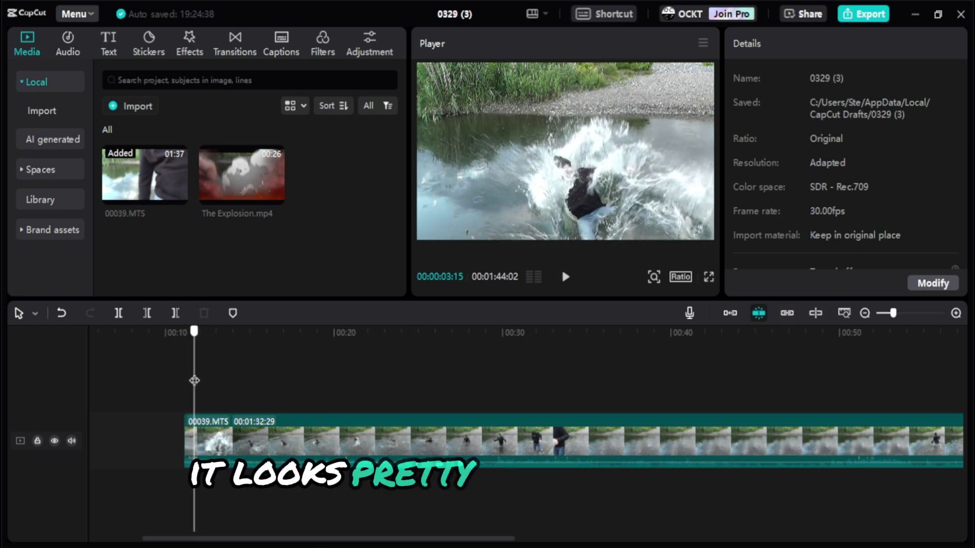
left_click(194, 436)
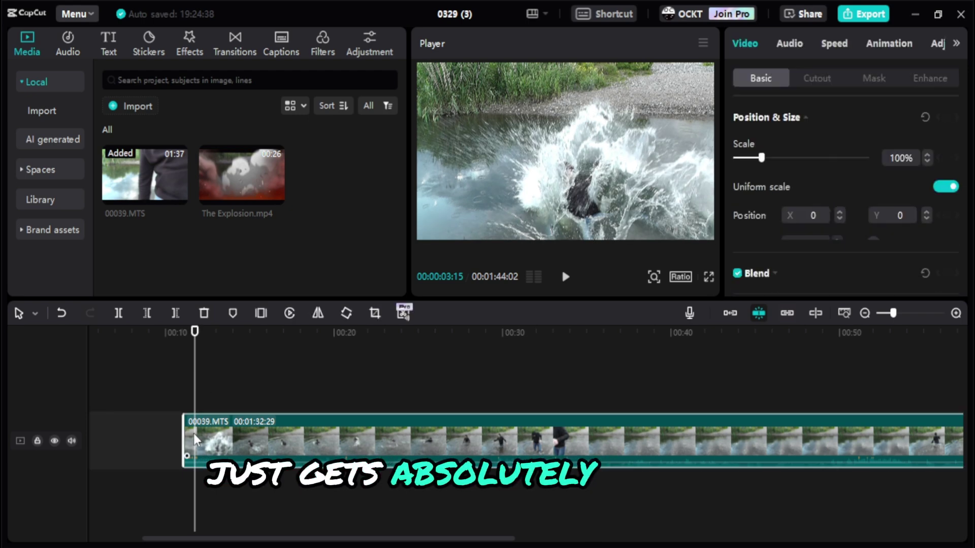
key("ctrl+b")
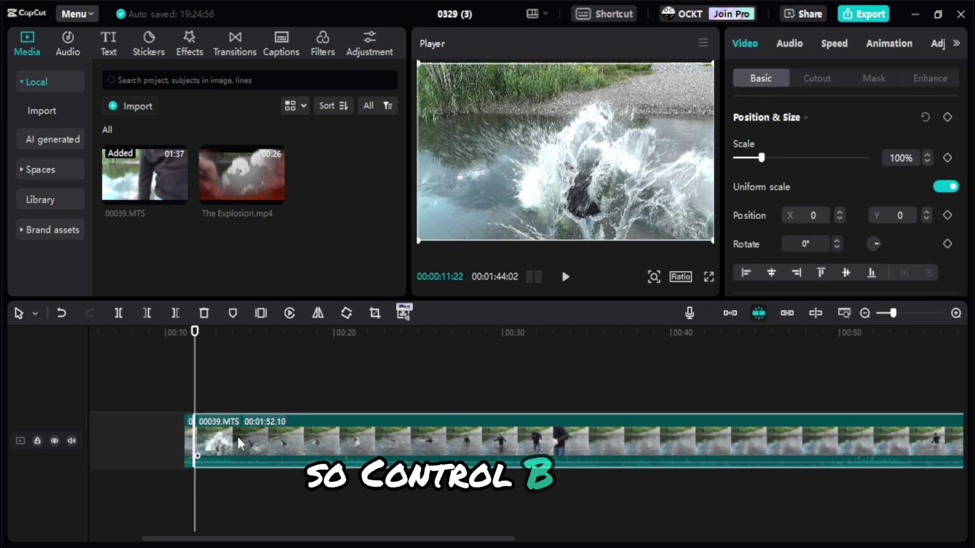
left_click_drag(430, 448, 858, 449)
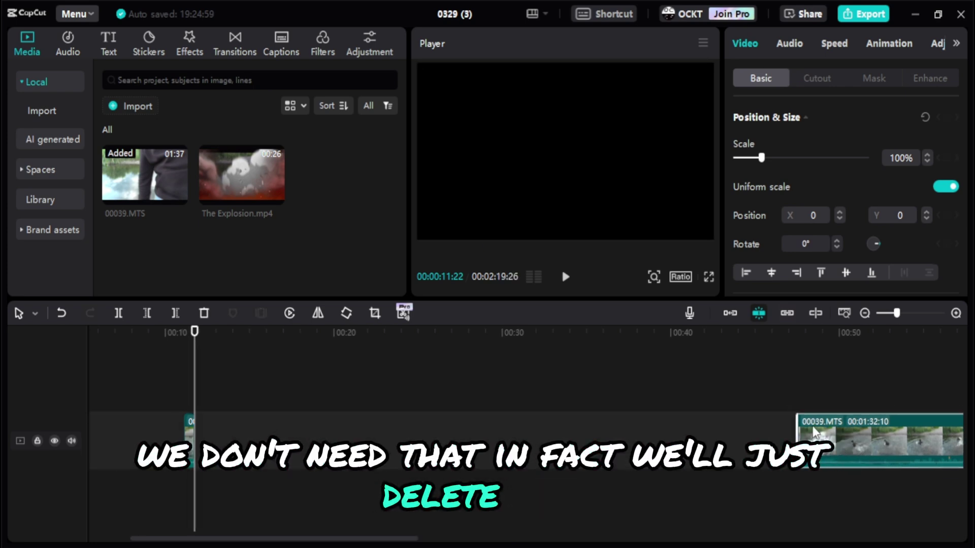
key("Delete")
scroll(304, 454, "up", 3)
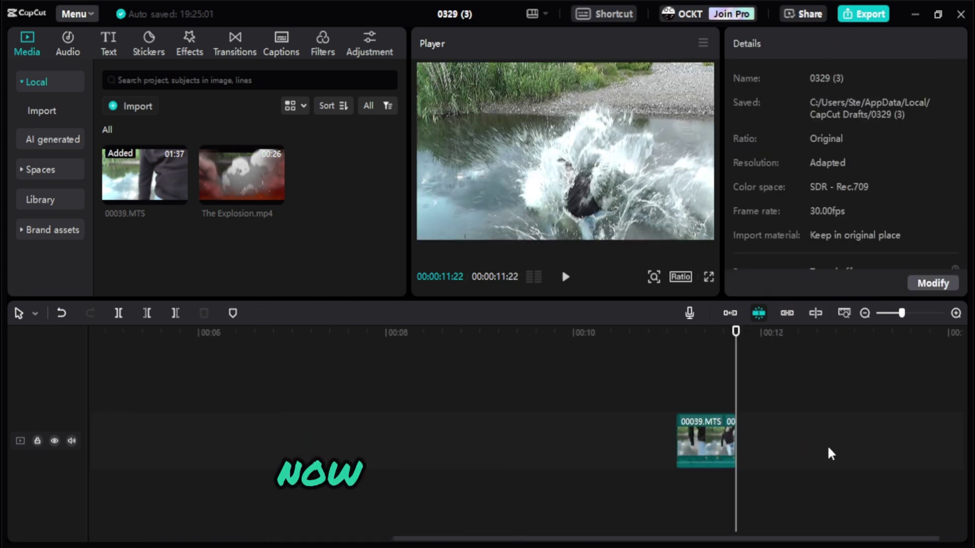
left_click(703, 440)
- Set the short clip's speed to 0.1x (6.4s) and enable Smooth slow-mo using Optical flow
left_click(688, 392)
left_click(705, 447)
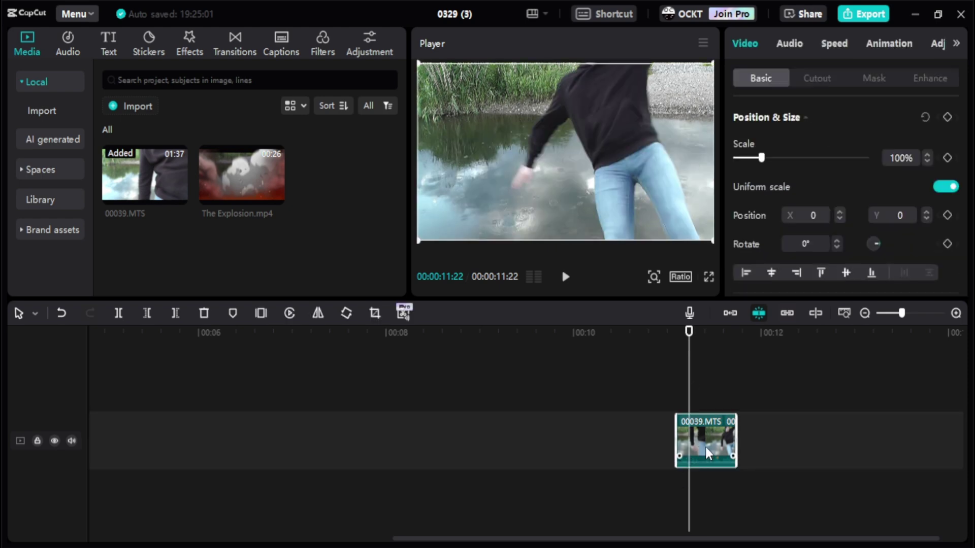
left_click(833, 41)
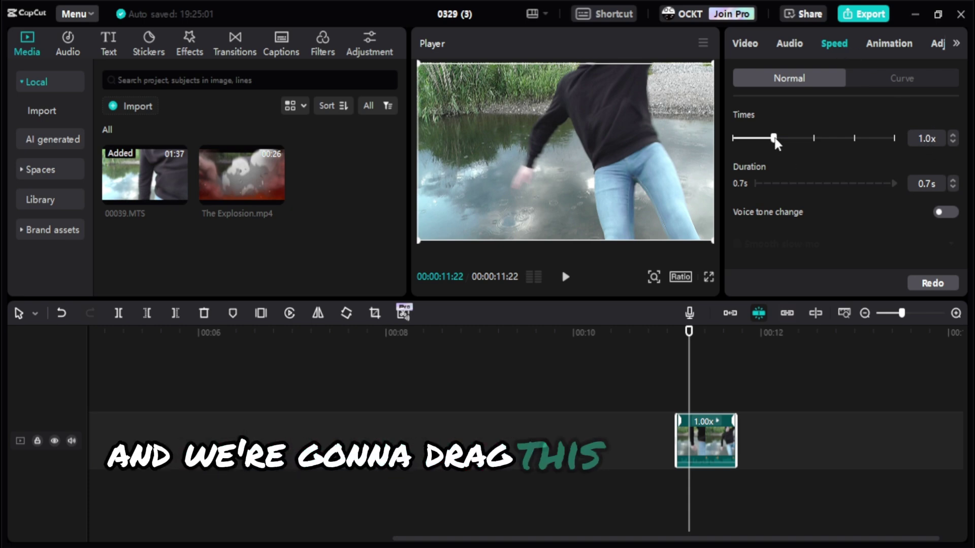
left_click_drag(737, 138, 717, 134)
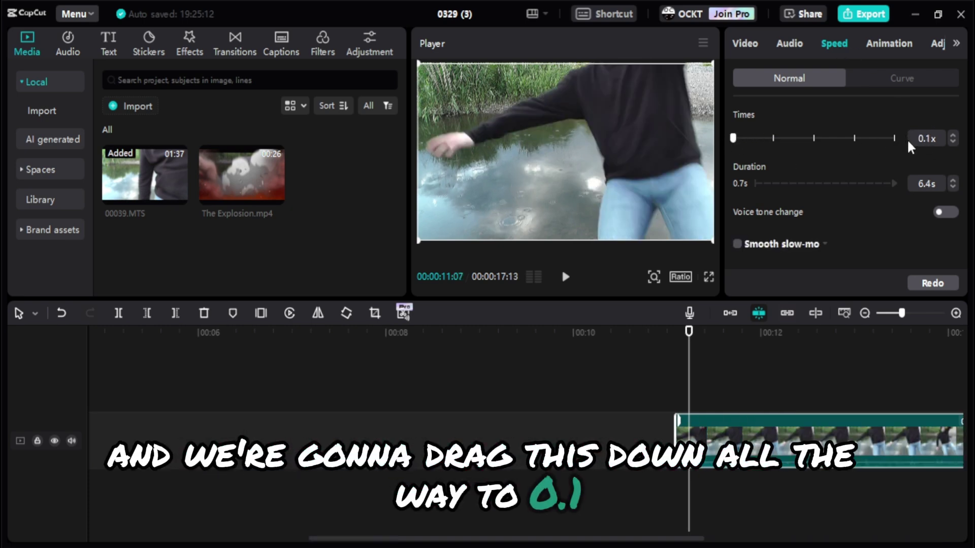
scroll(699, 401, "down", 2)
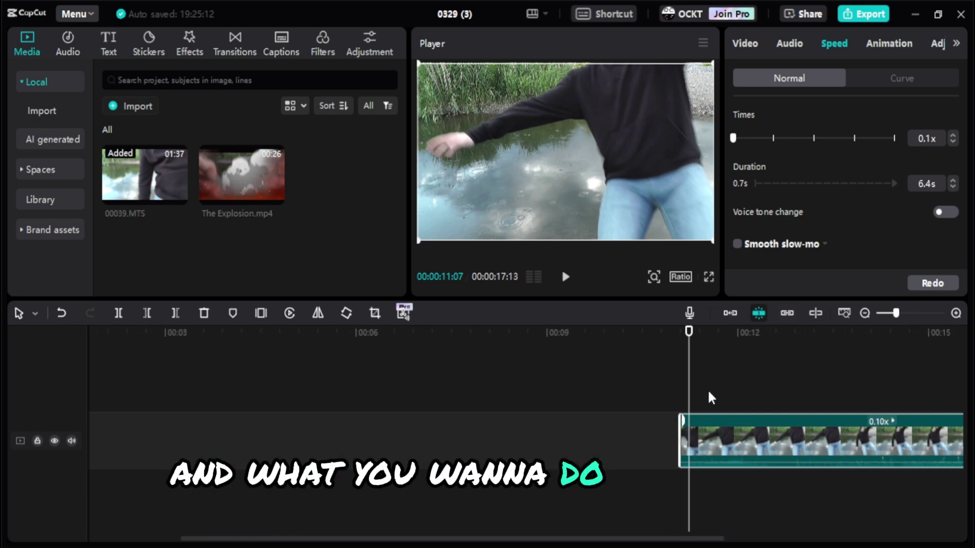
scroll(714, 386, "down", 1)
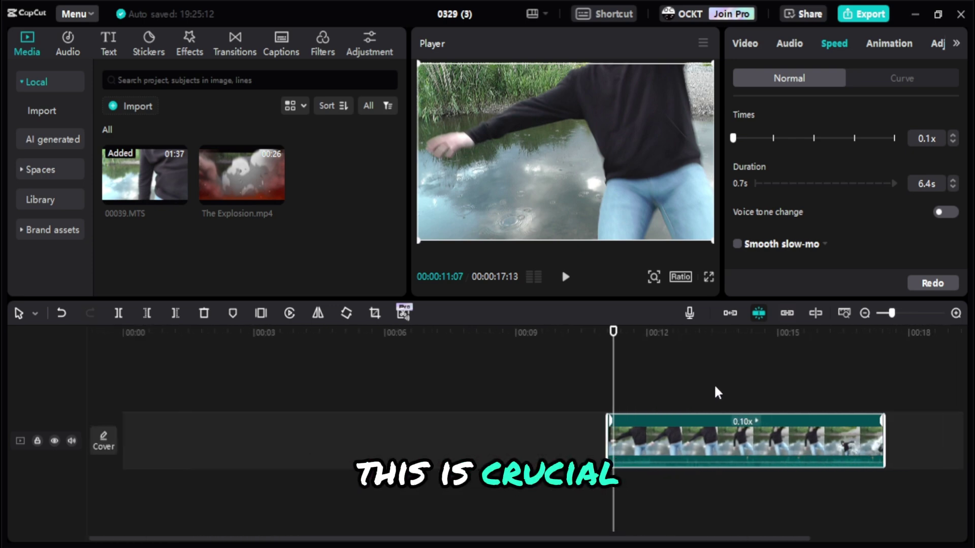
left_click(737, 244)
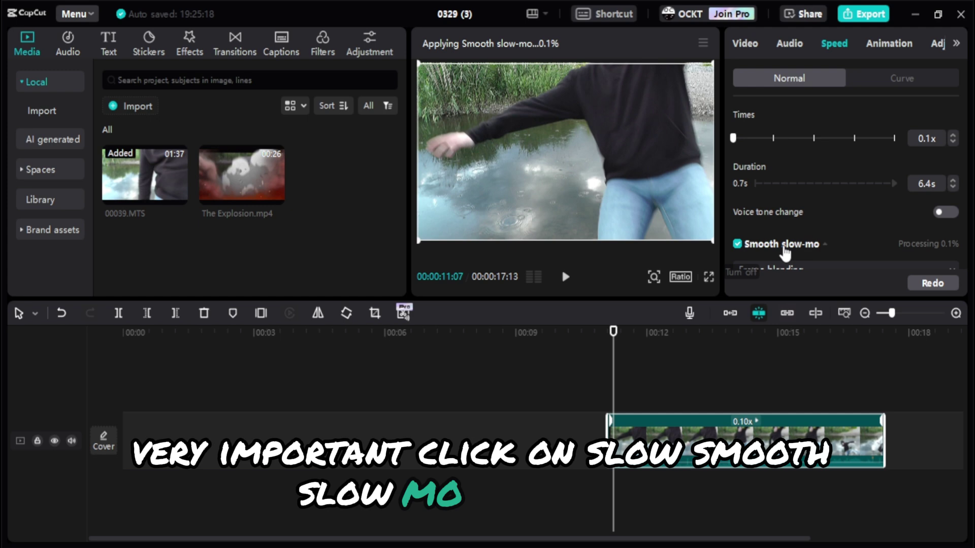
scroll(785, 249, "down", 1)
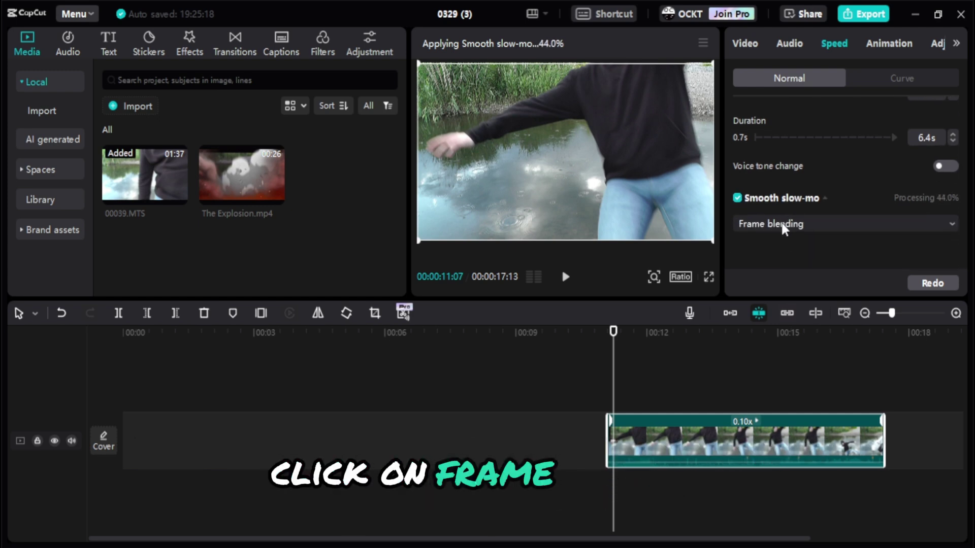
left_click(782, 227)
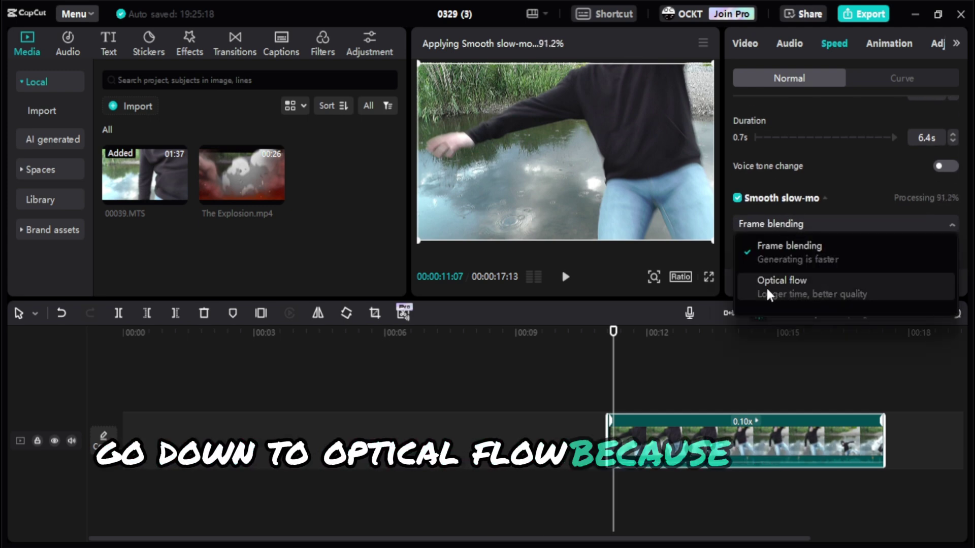
left_click(788, 285)
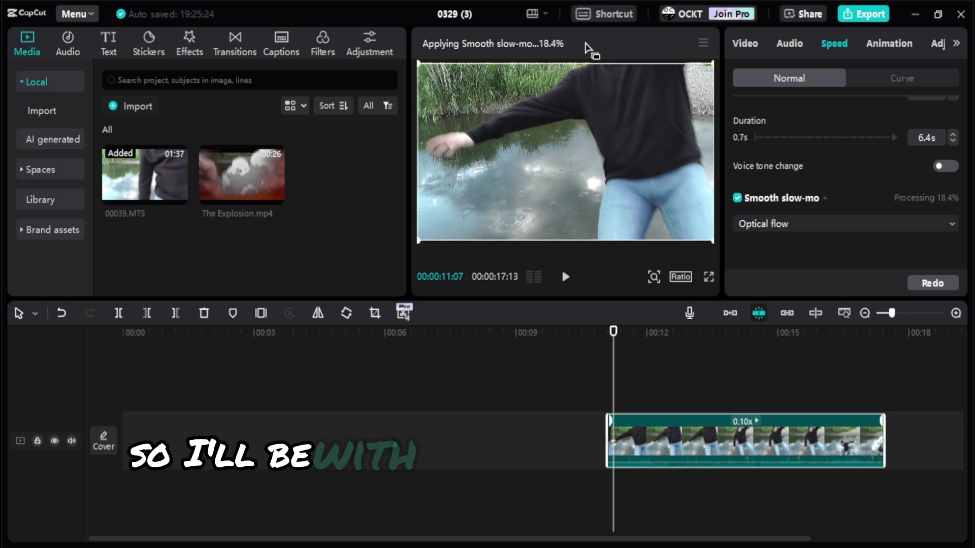
- Move the 0.1x clip to start near 00:08 and preview the slow-motion fall full screen
left_click(603, 365)
left_click_drag(659, 446, 509, 432)
left_click(459, 385)
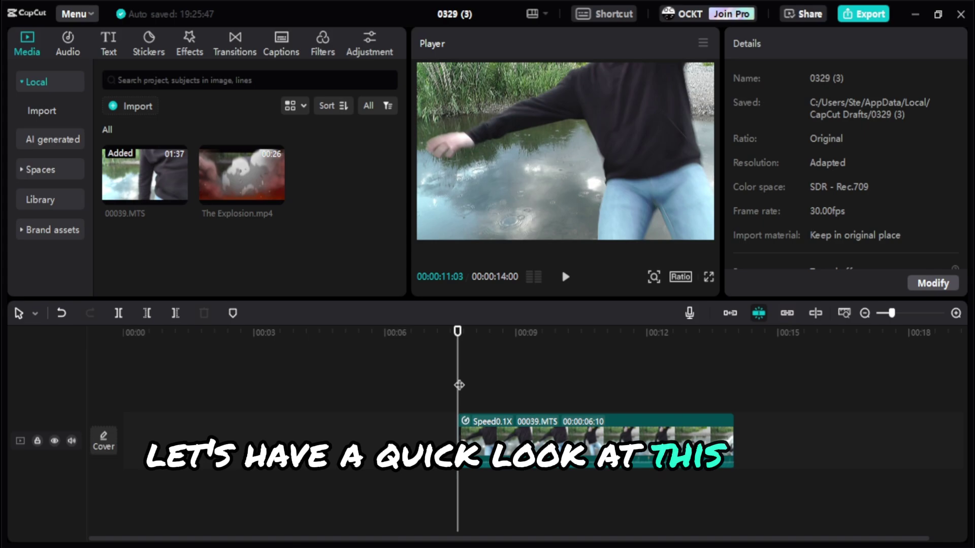
left_click(709, 277)
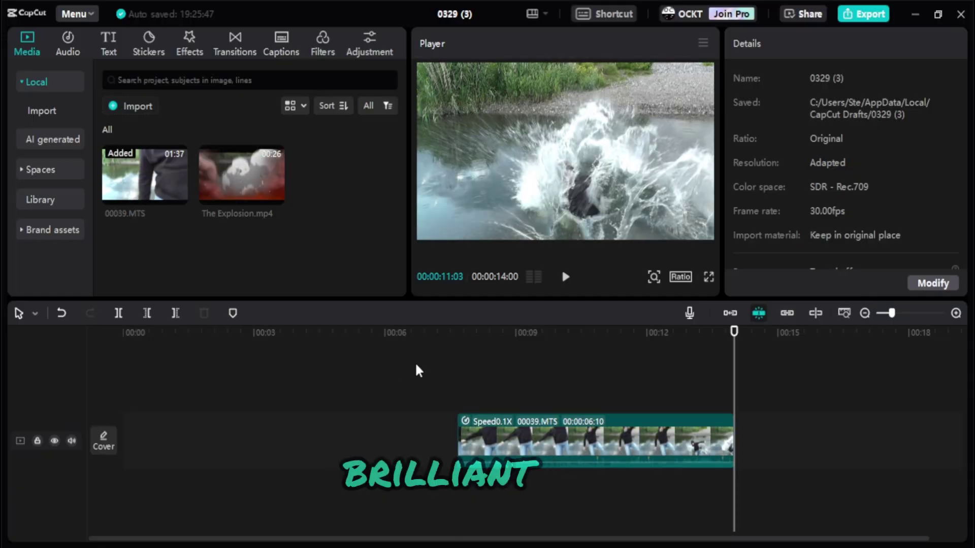
left_click(576, 388)
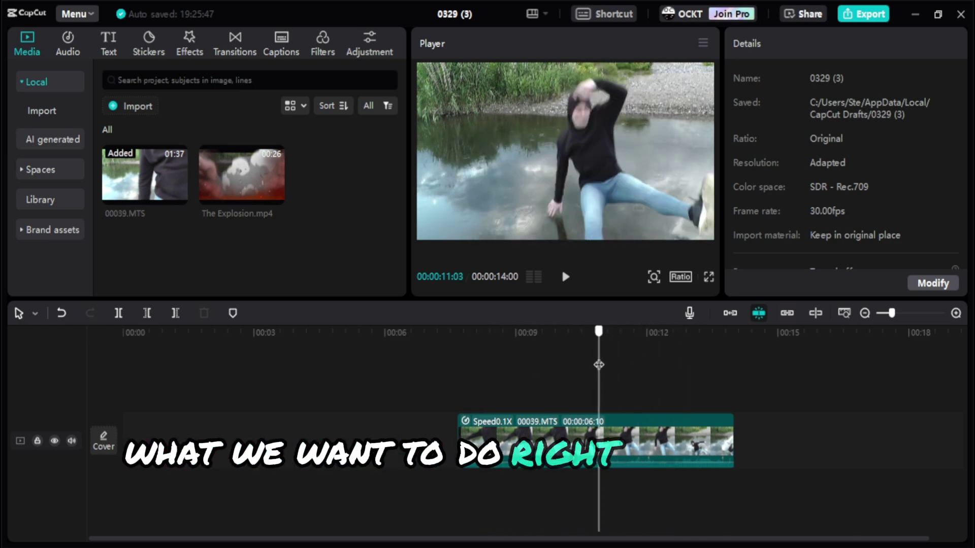
- Set the in/out range to the 0.1x clip with Range > Select an area by clip
right_click(572, 436)
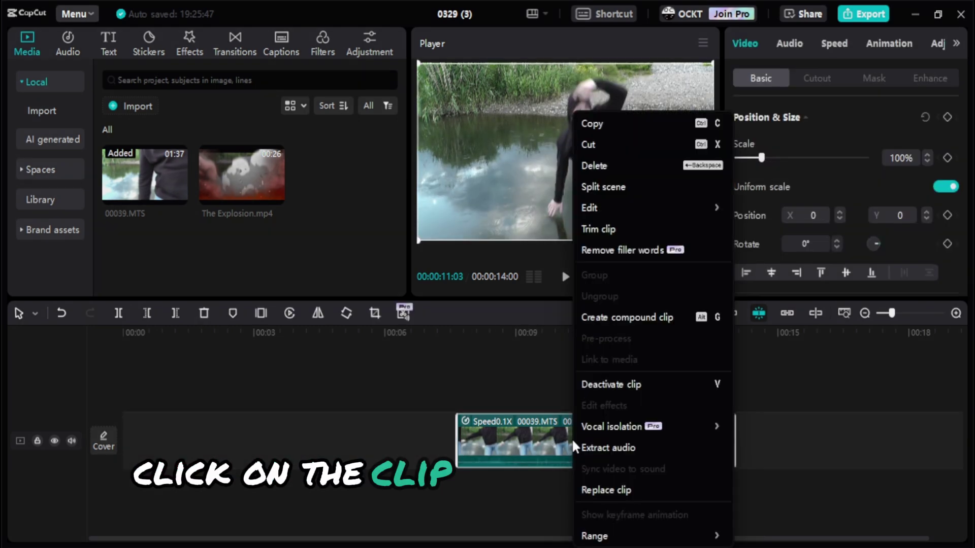
mouse_move(678, 533)
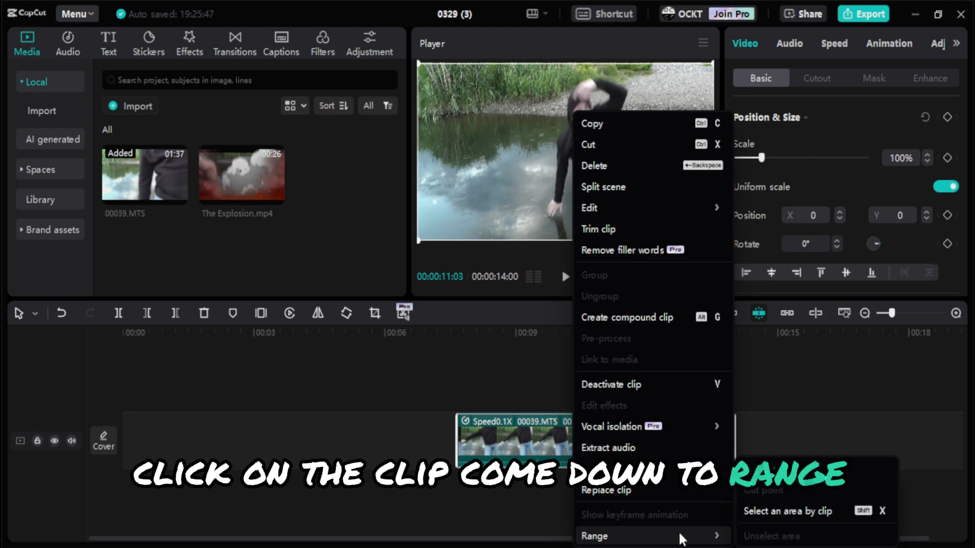
left_click(800, 507)
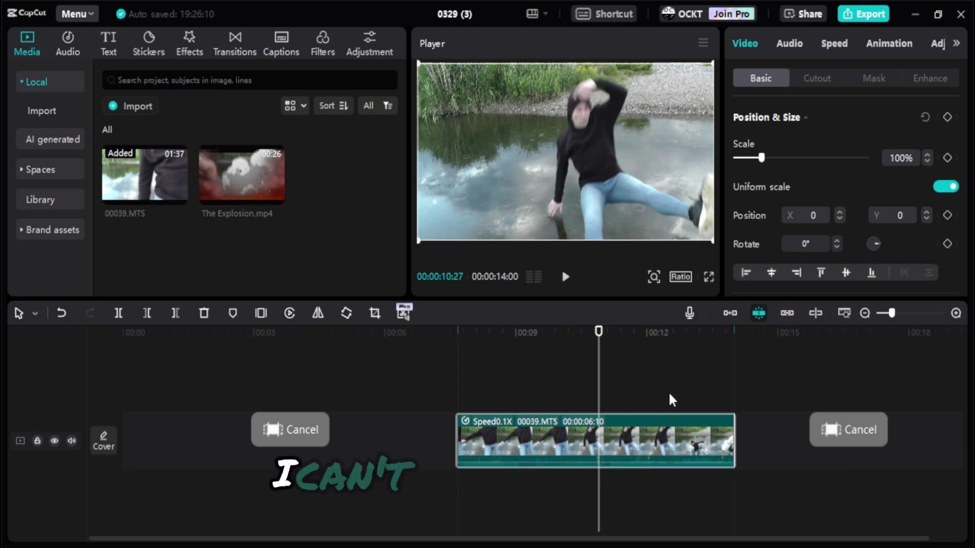
- Export the range titled 'Slow Motion 1' as 1080P HEVC mp4 at 30fps
left_click(864, 14)
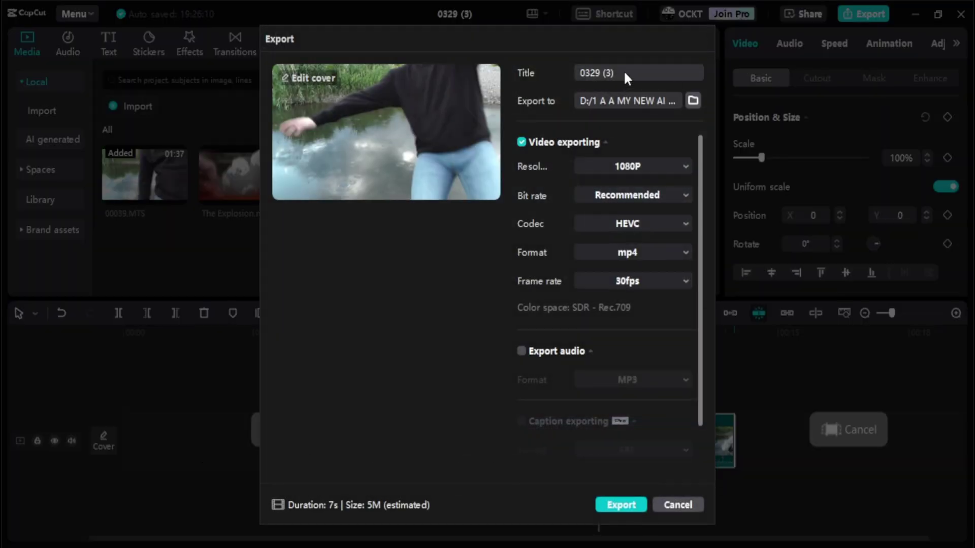
key("BackSpace")
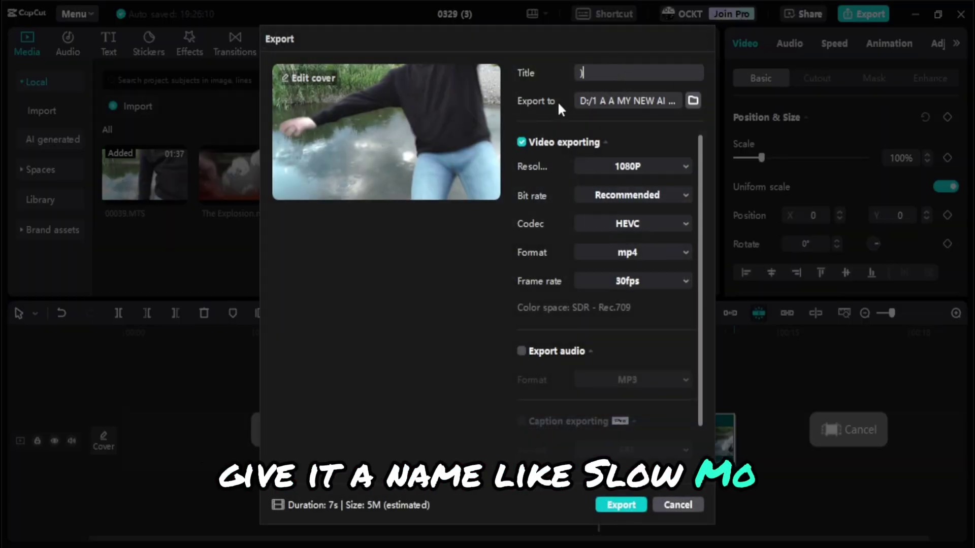
type("Slow Motion 1")
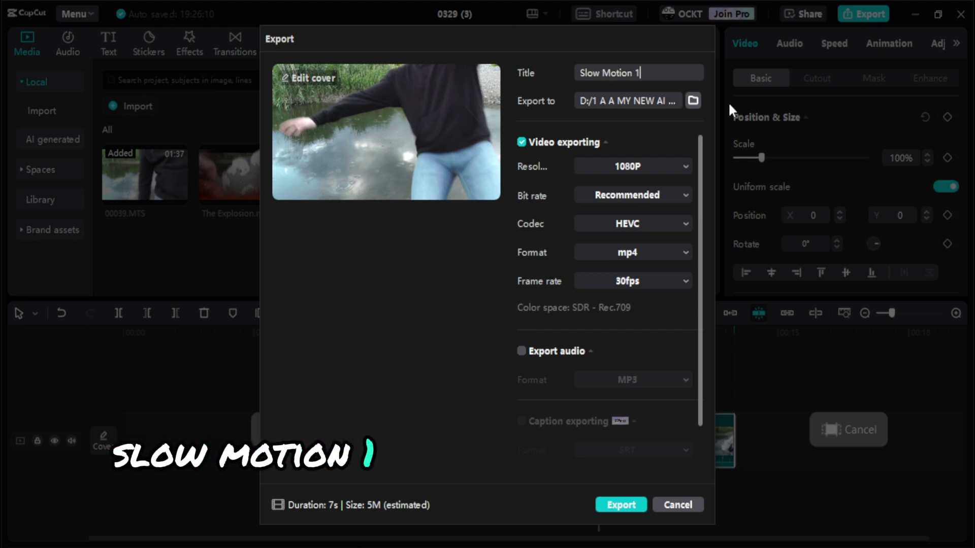
left_click(616, 499)
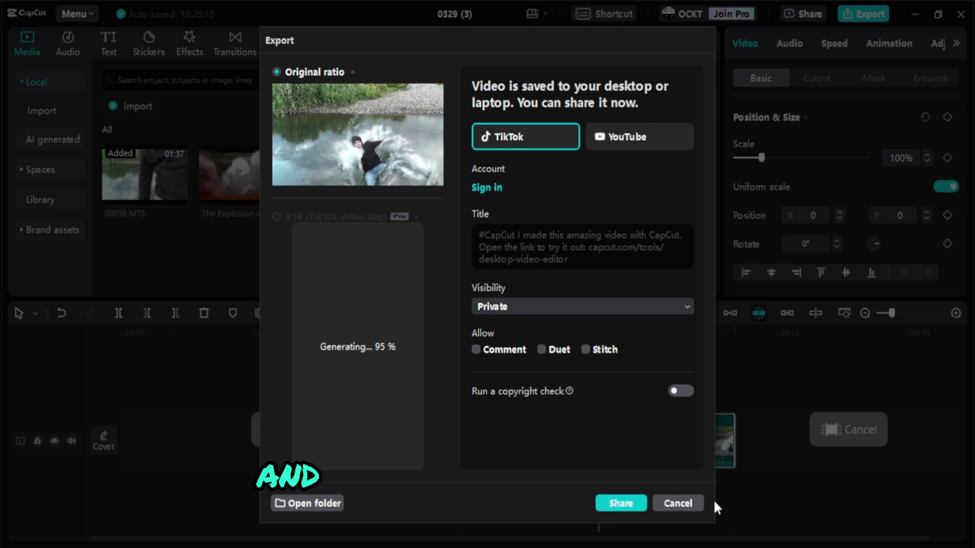
- Close the finished export window and delete the slowed clip, leaving the timeline empty
left_click(678, 501)
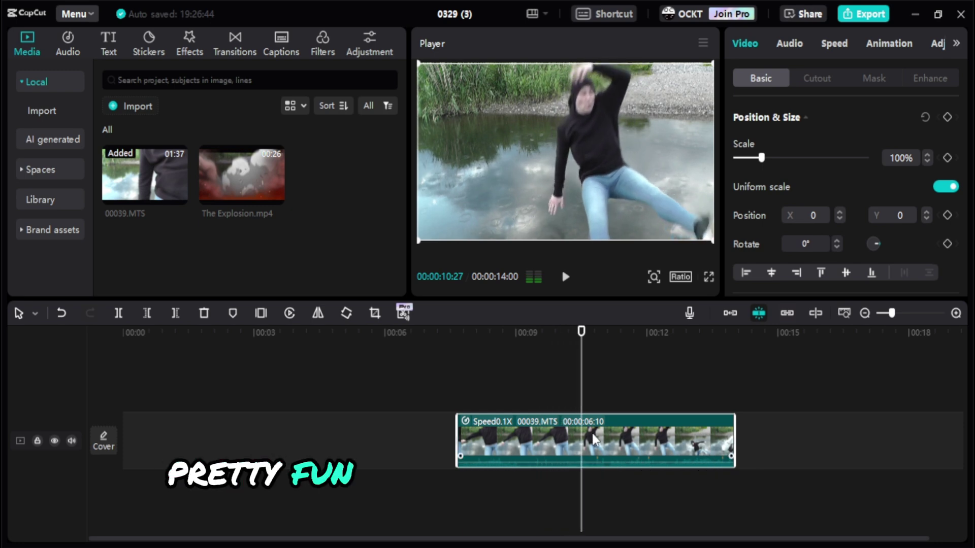
key("Delete")
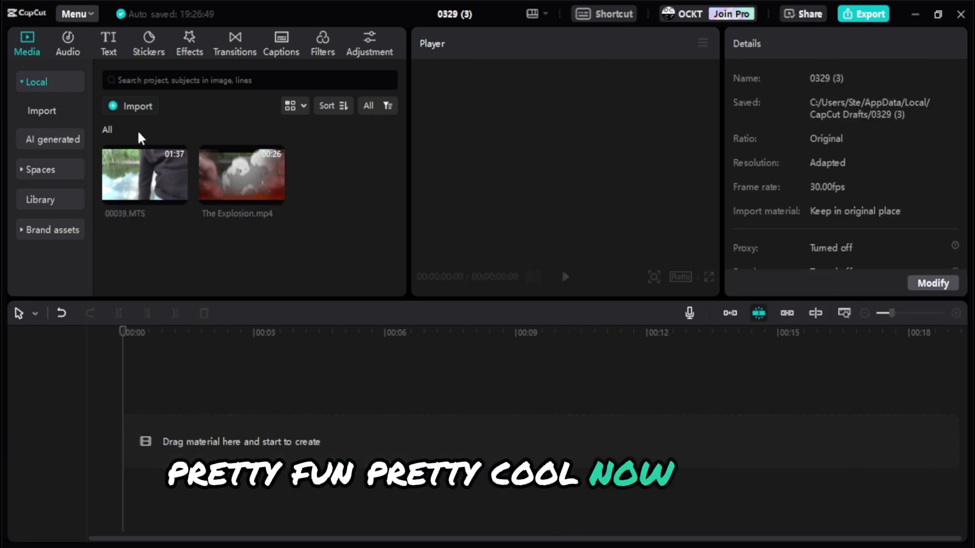
- Import Slow Motion 1.mp4 from the Uploads folder and place it at the timeline start
left_click(124, 106)
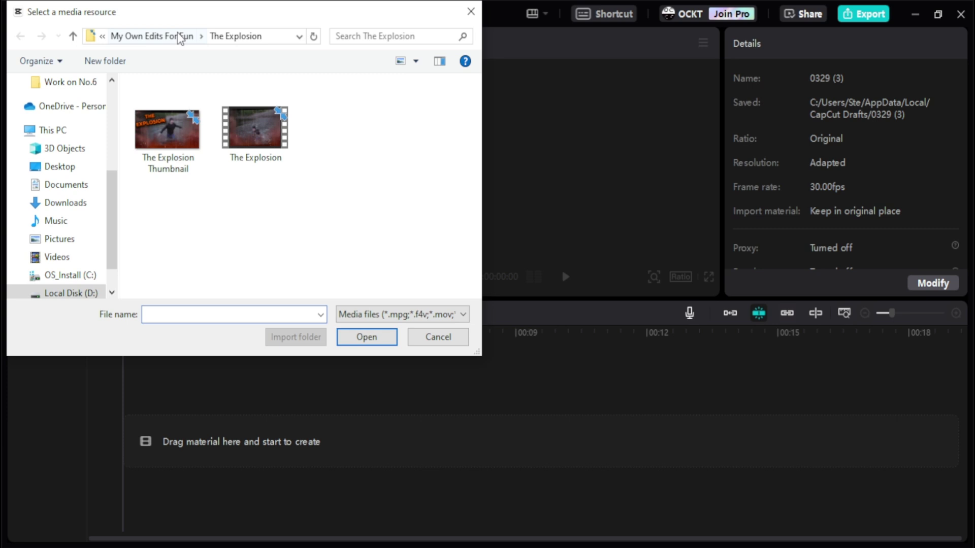
left_click(178, 37)
left_click(126, 36)
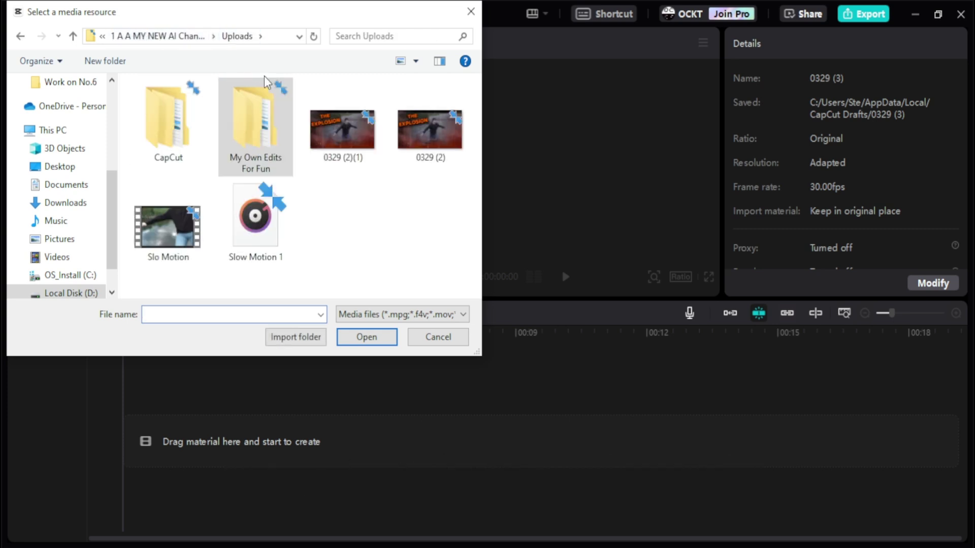
double_click(259, 226)
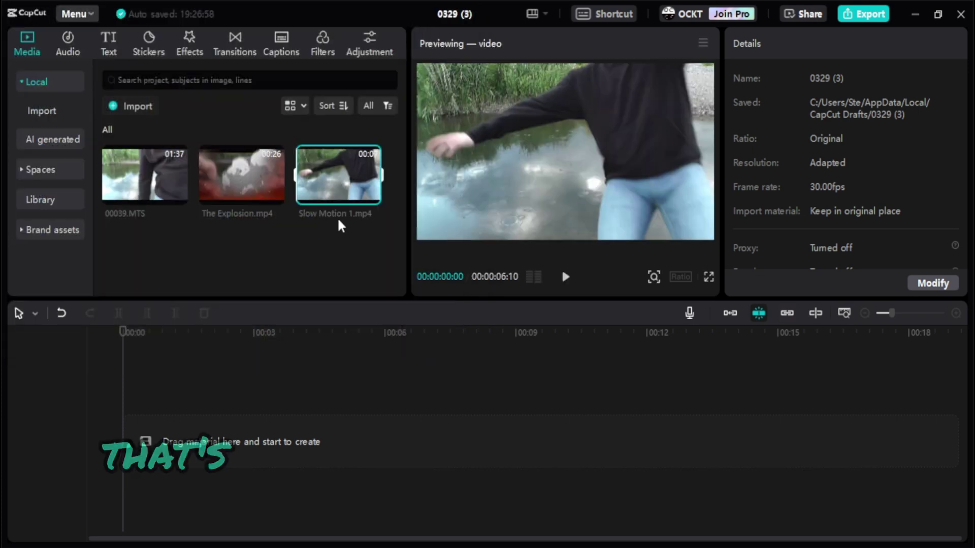
left_click_drag(333, 166, 308, 427)
- Change the Slow Motion 1 clip's speed from 1.0x to 0.1x, stretching it to 63.4s
left_click(229, 382)
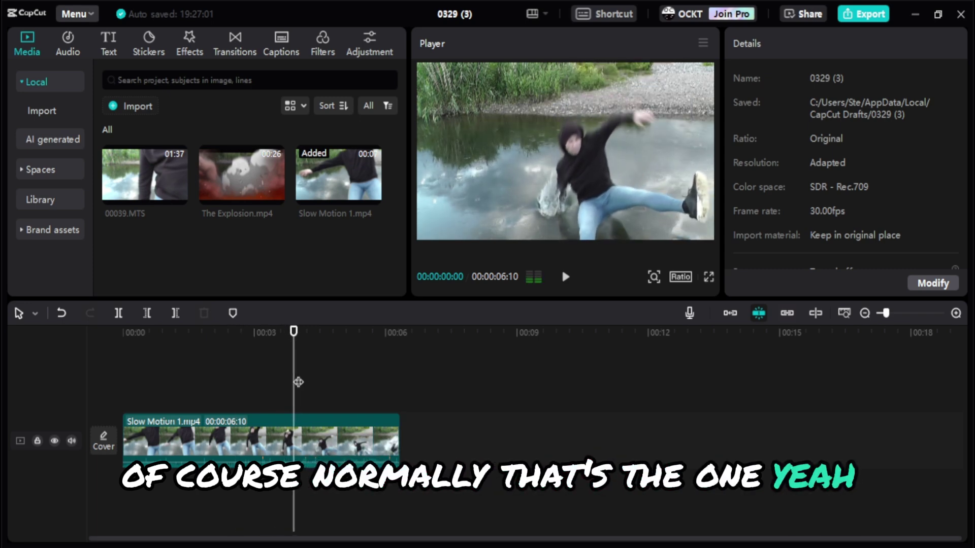
left_click_drag(331, 376, 98, 380)
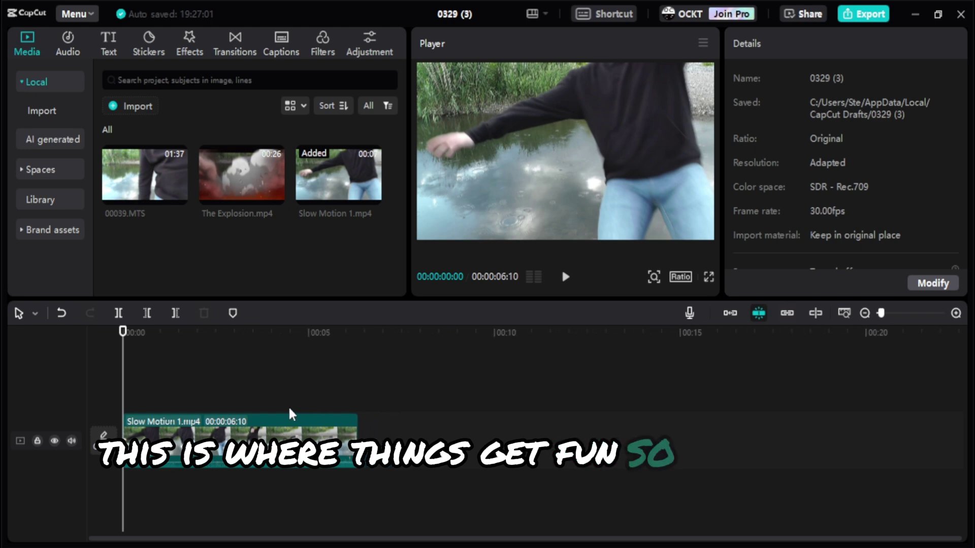
left_click(231, 431)
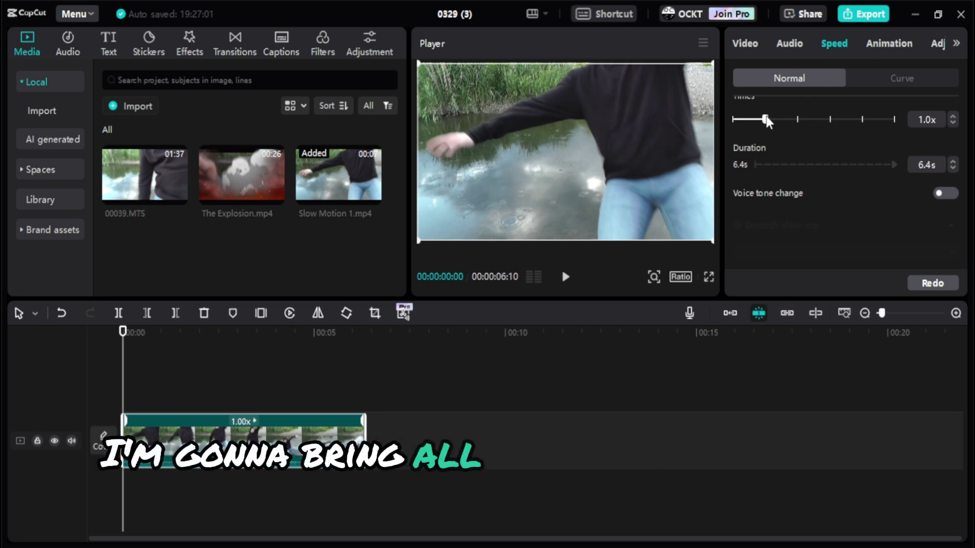
left_click_drag(766, 118, 728, 121)
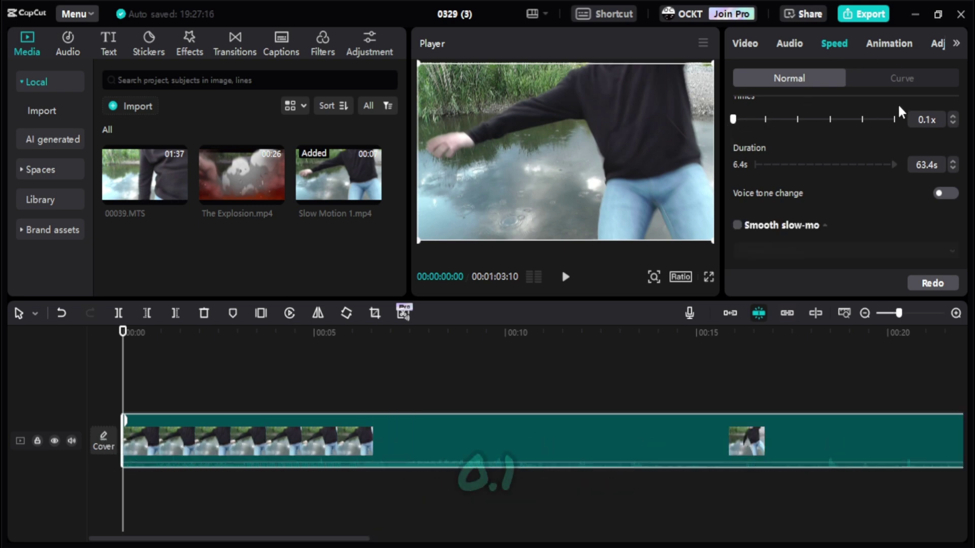
scroll(635, 330, "down", 5)
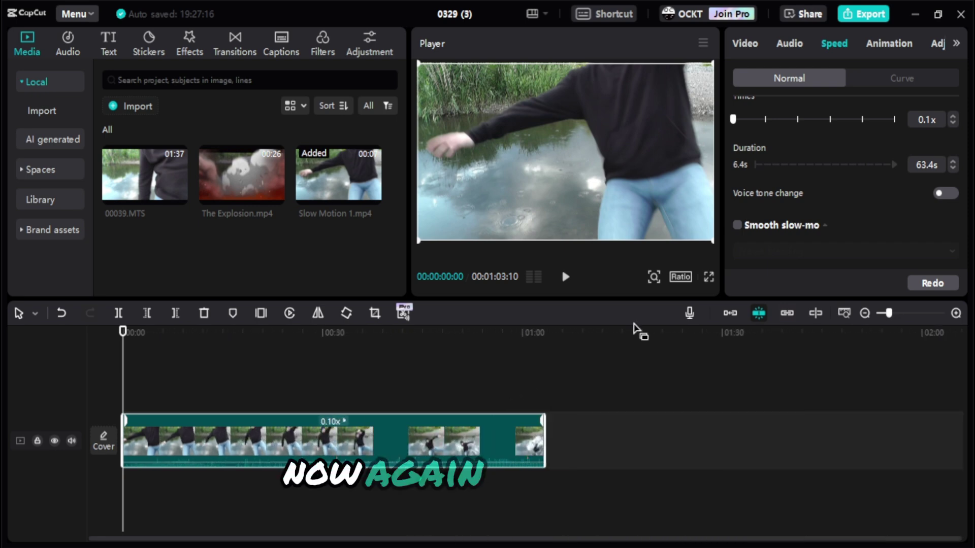
- Turn on Smooth slow-mo with Optical flow for Slow Motion 1 and let processing finish
left_click(738, 226)
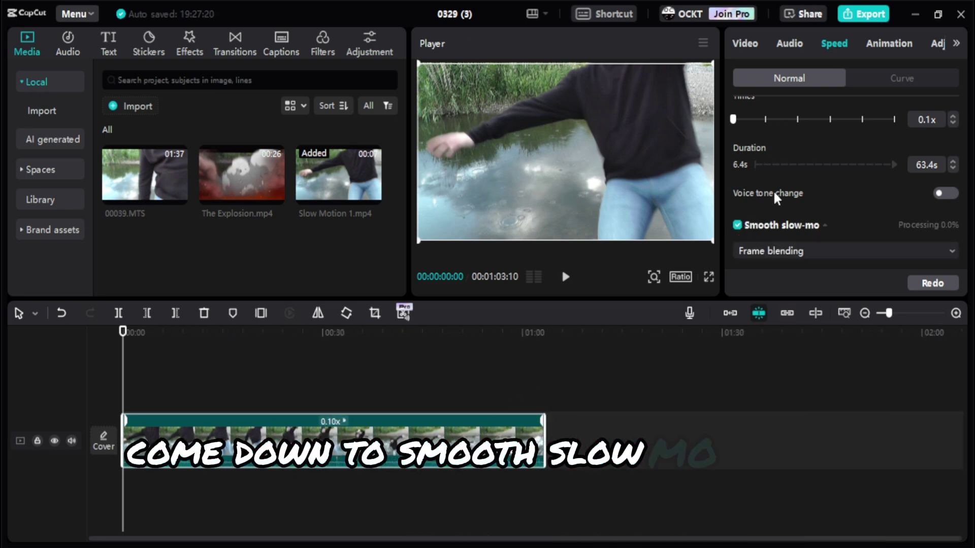
scroll(774, 197, "down", 1)
left_click(776, 225)
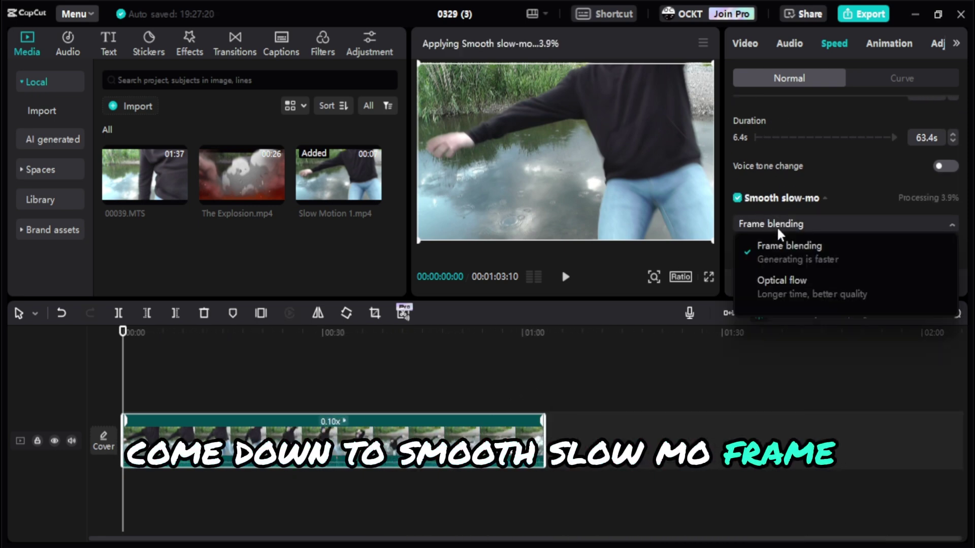
left_click(777, 284)
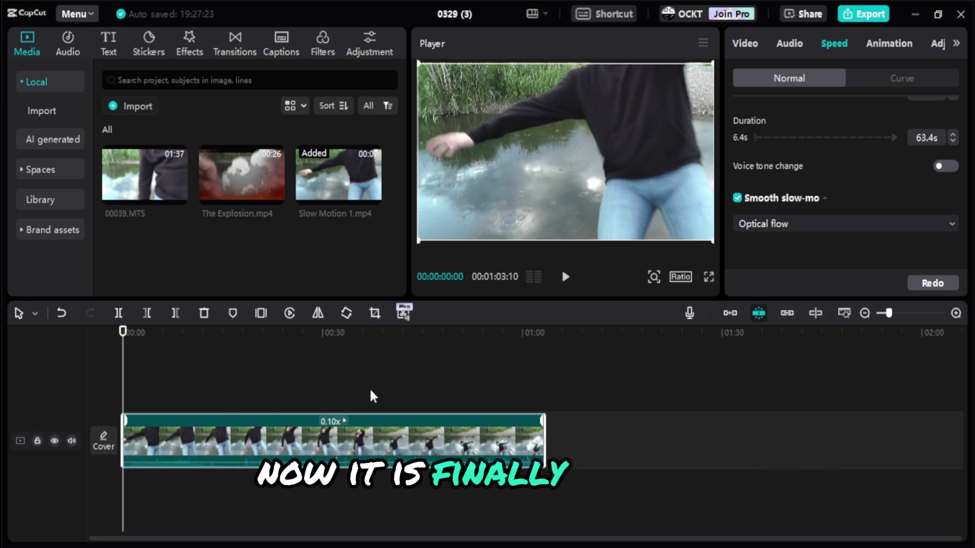
left_click(178, 376)
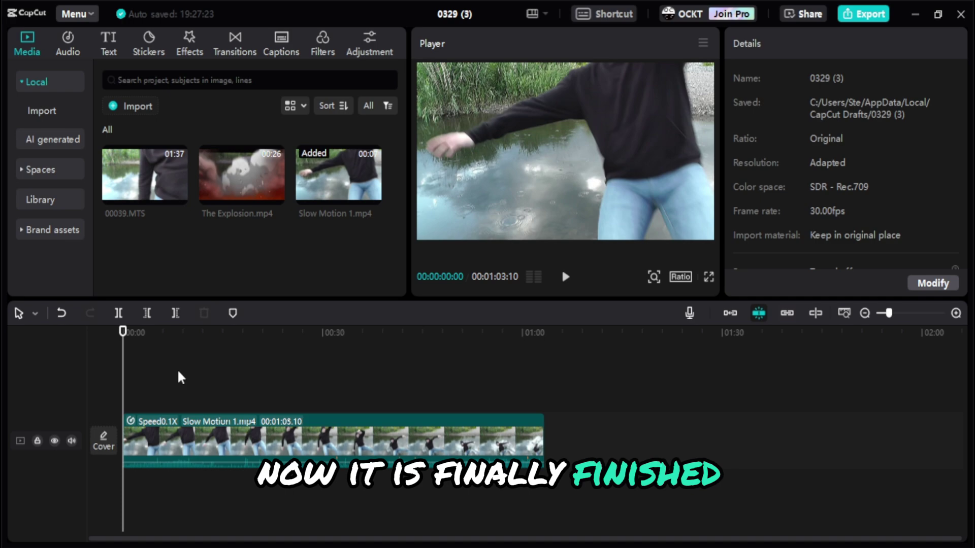
left_click(710, 279)
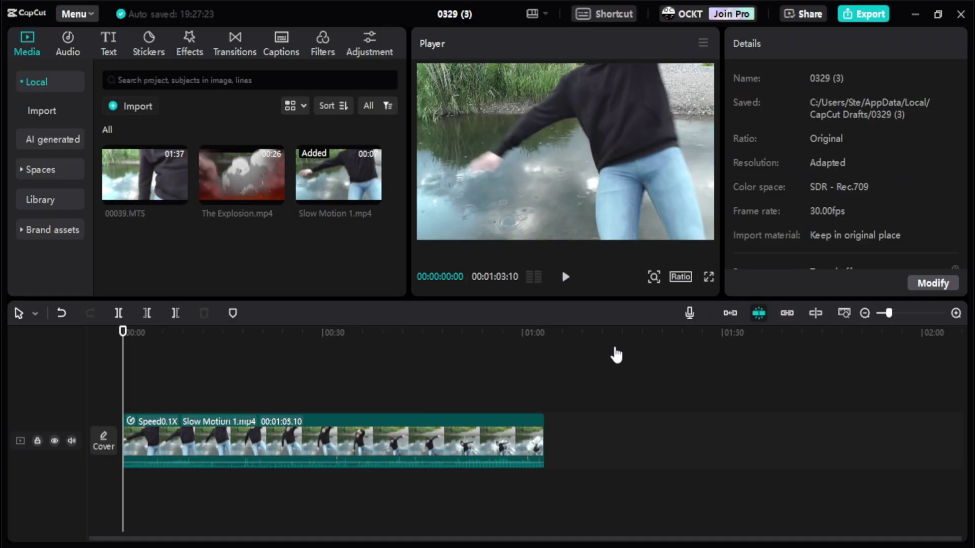
left_click(279, 384)
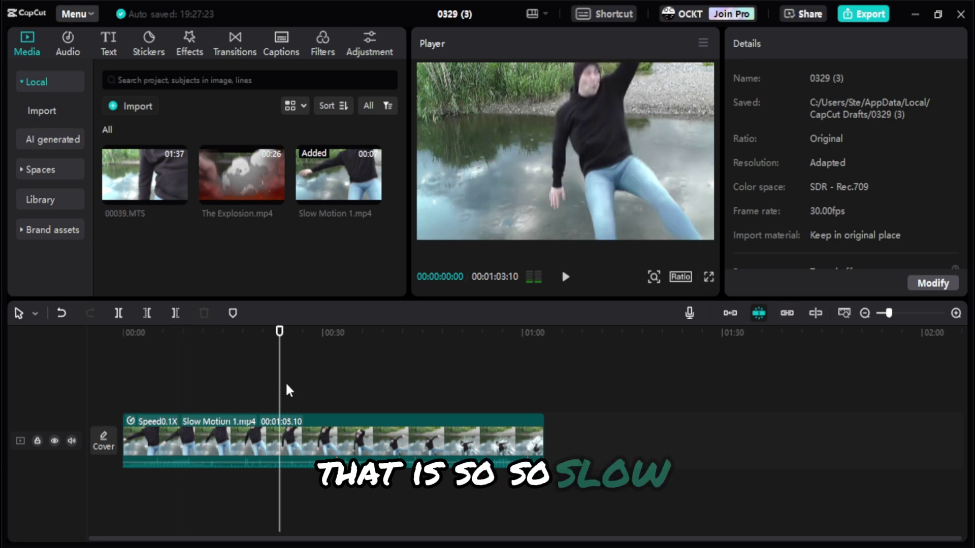
left_click(383, 381)
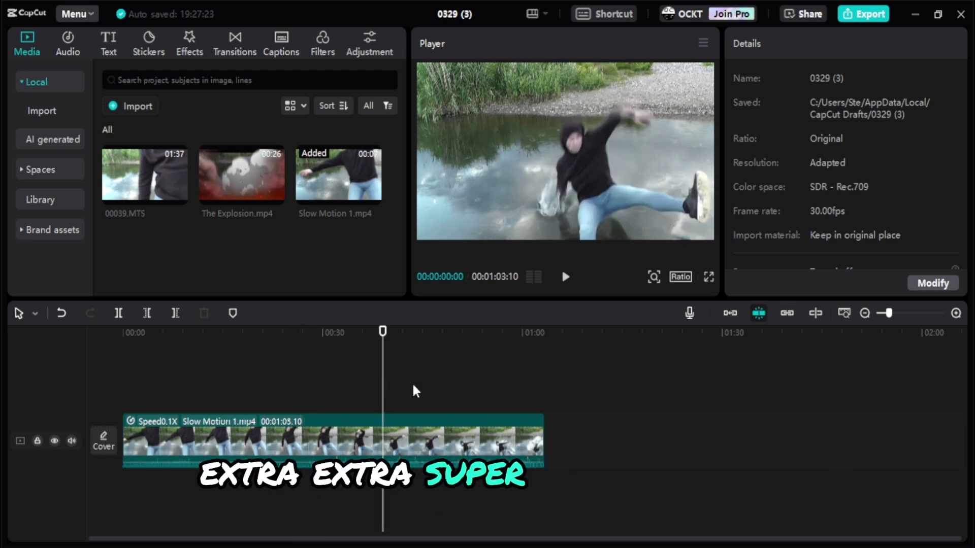
left_click(461, 386)
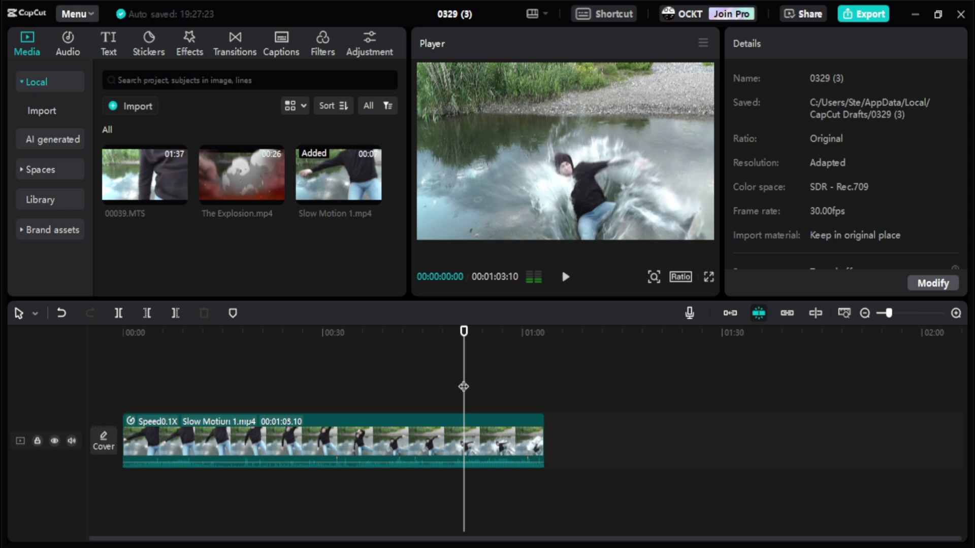
left_click(495, 387)
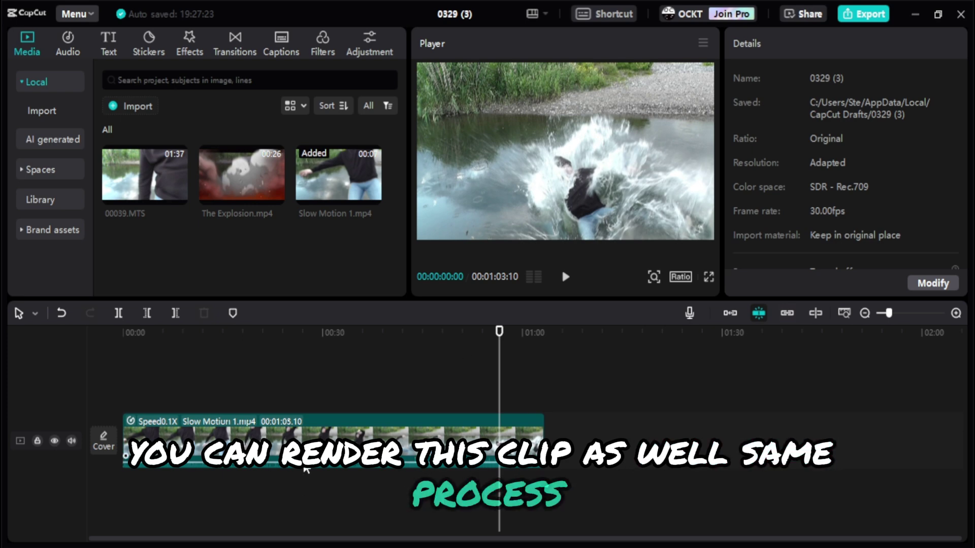
left_click(294, 439)
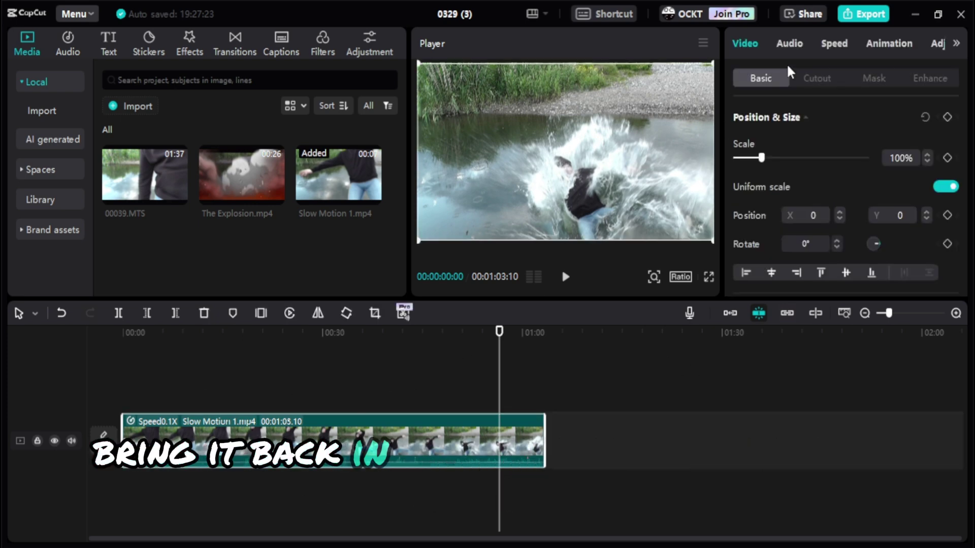
left_click(834, 44)
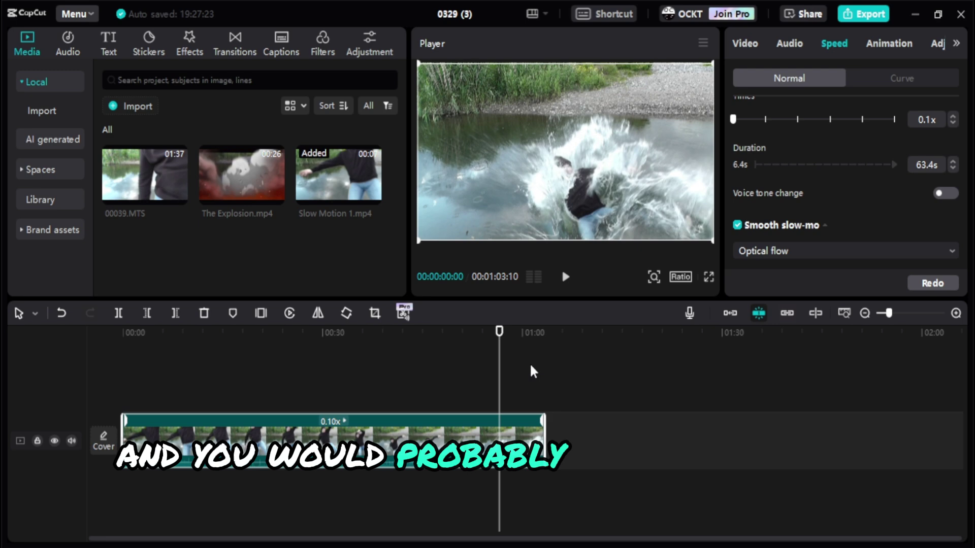
left_click(459, 364)
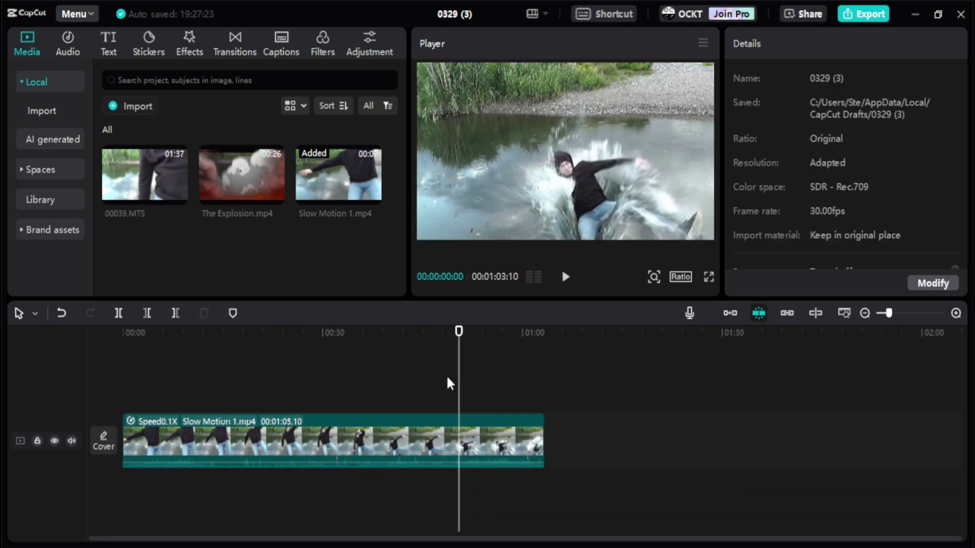
left_click(366, 381)
left_click(339, 382)
left_click(300, 383)
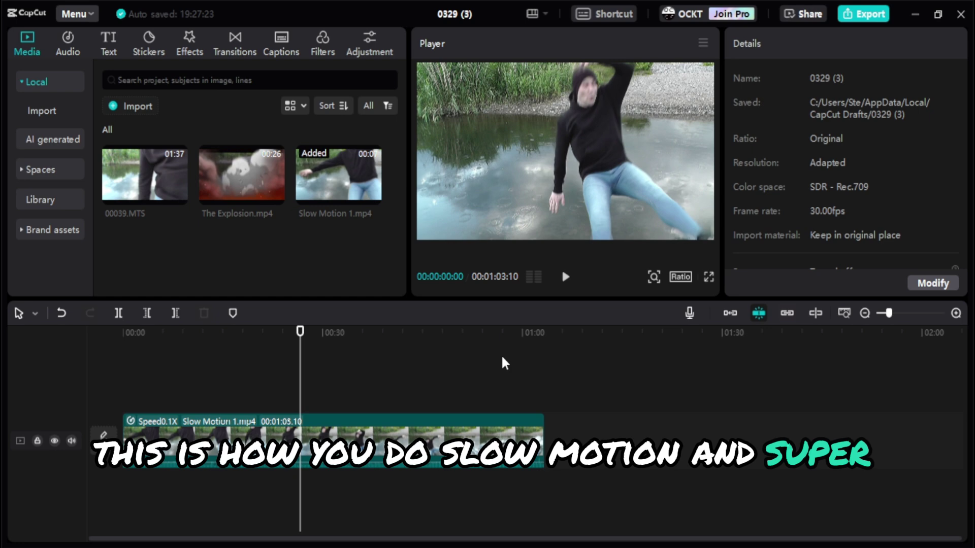
left_click(361, 392)
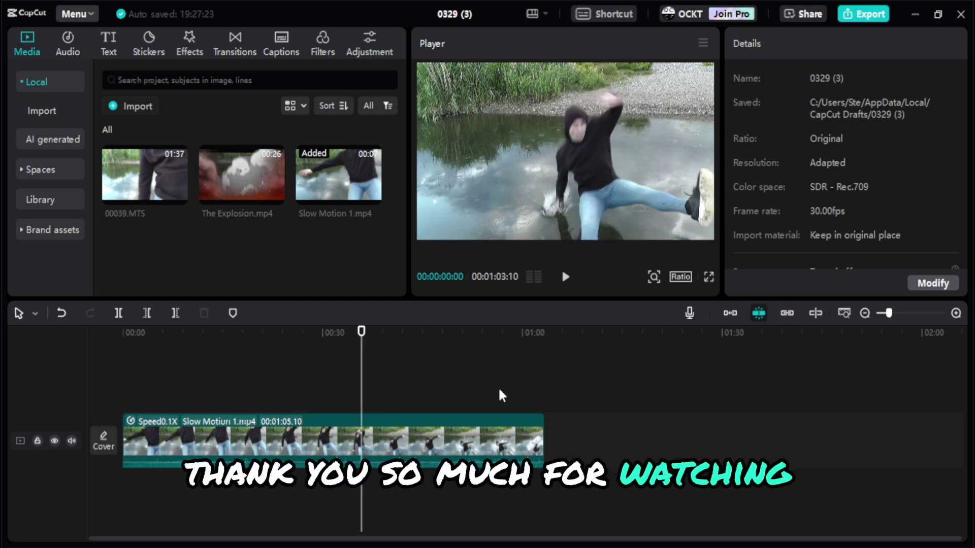